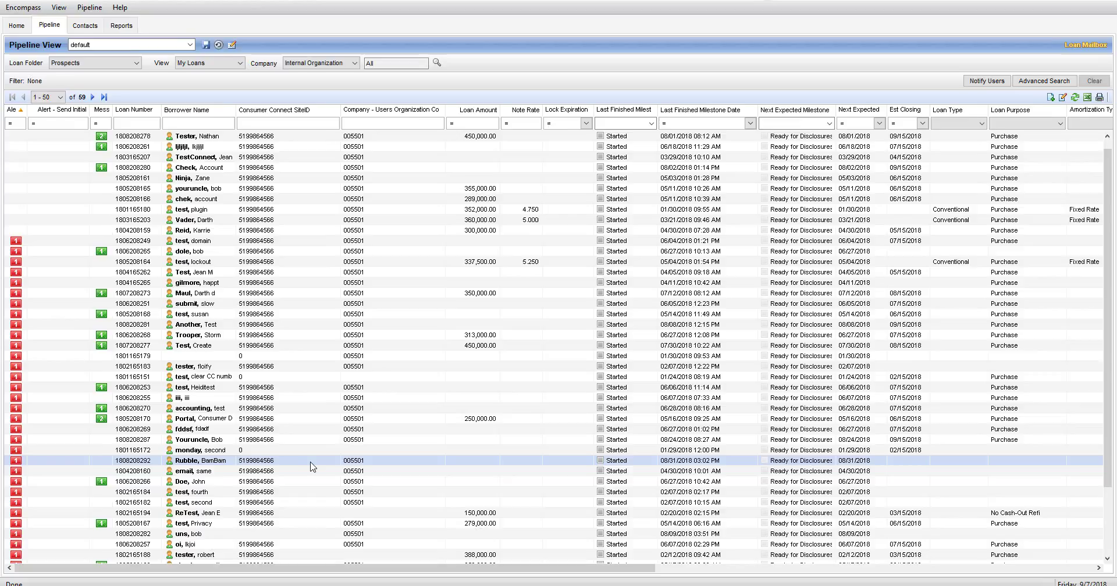
- Open the first borrowers' prospect loan from the pipeline and view its eConsent Not Yet Received alert
click(311, 463)
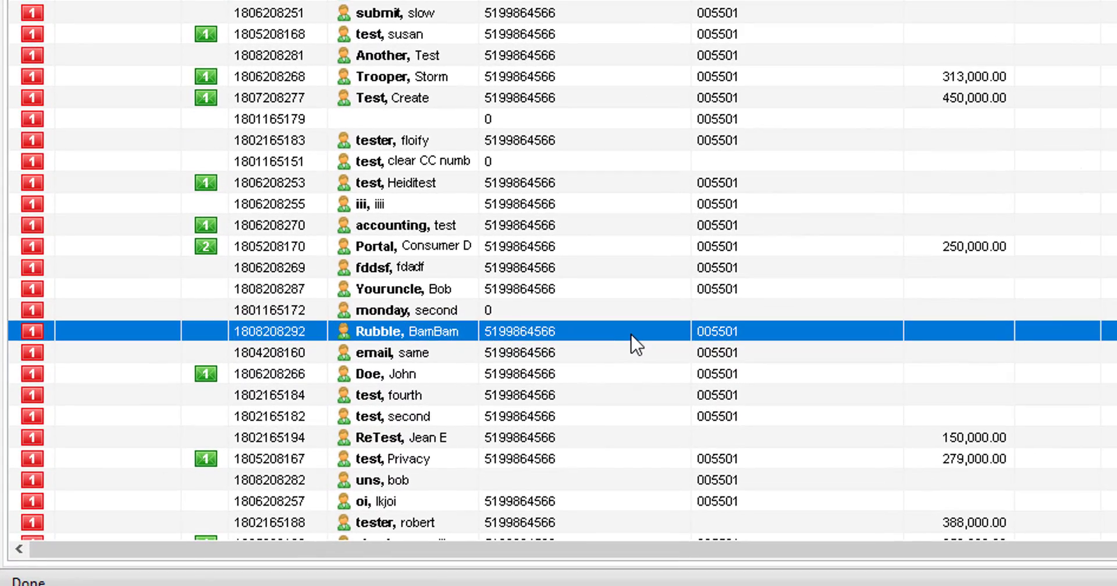
double_click(636, 345)
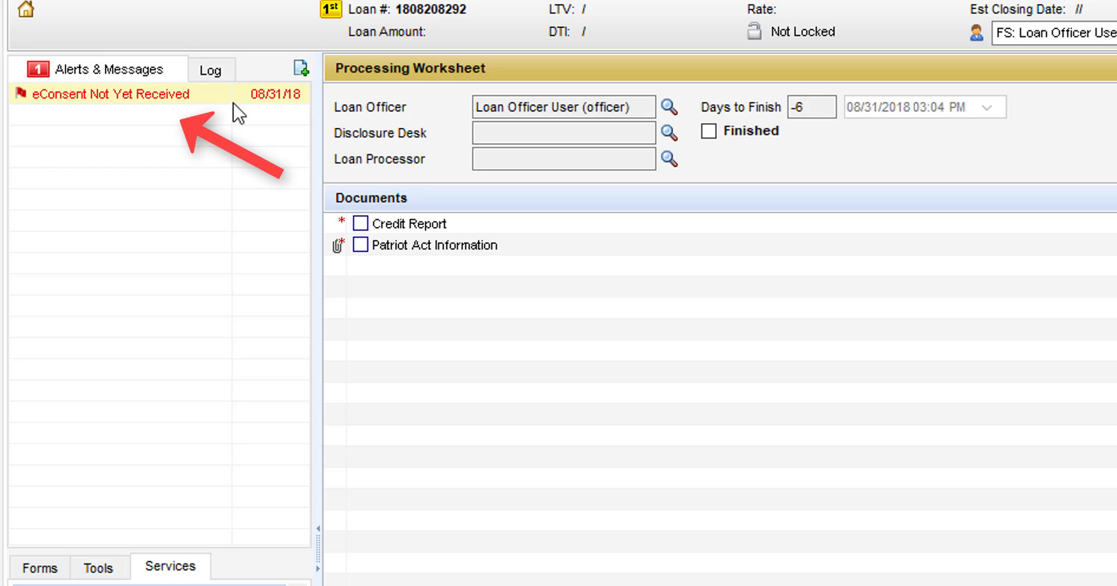
click(233, 102)
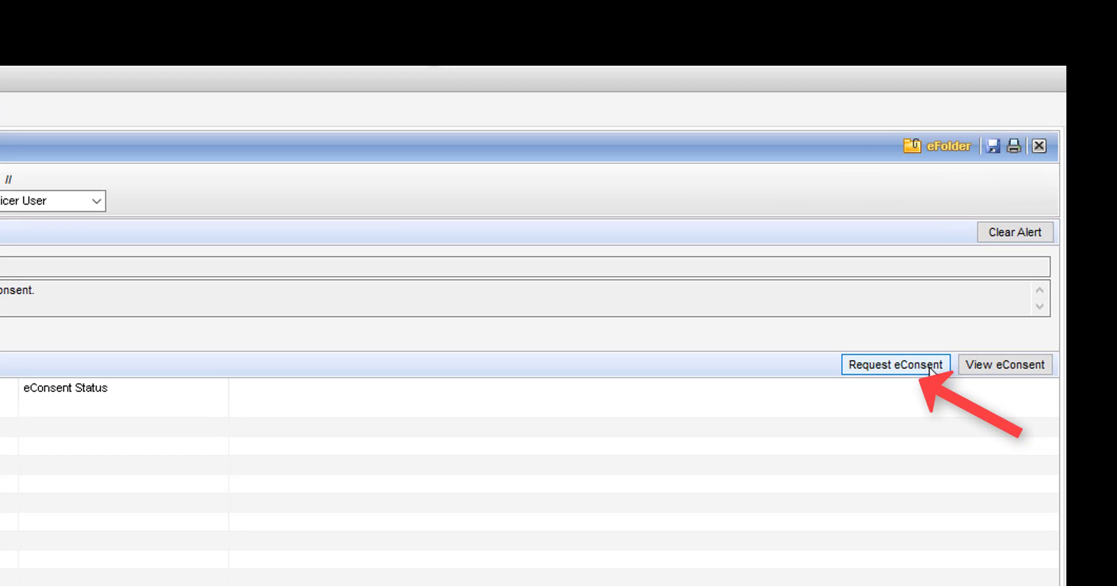
- Start an eConsent request for both borrowers, keeping Current User as the sender type
click(929, 367)
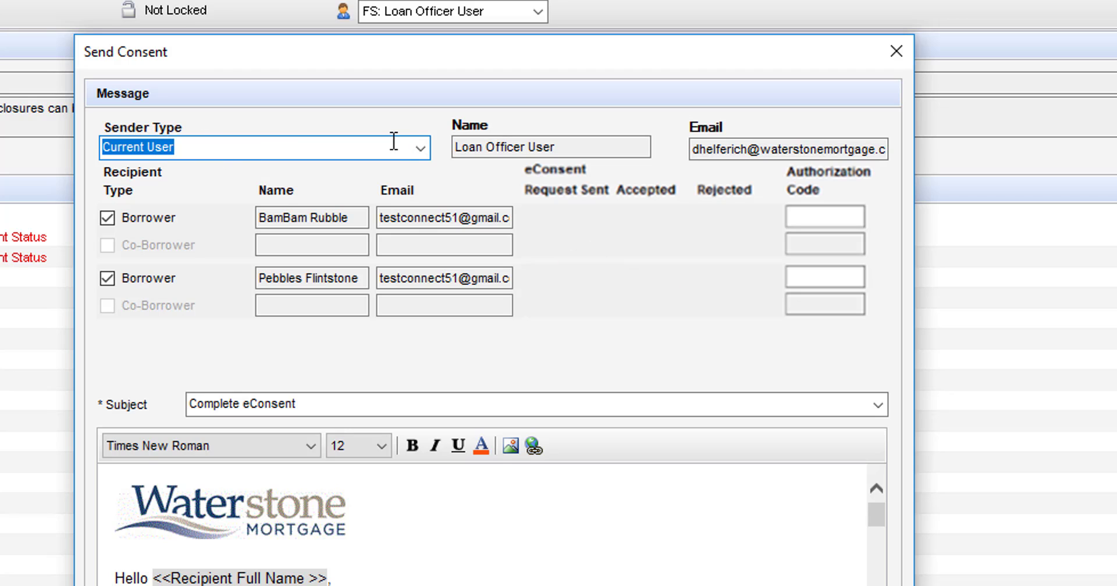
click(423, 147)
click(423, 150)
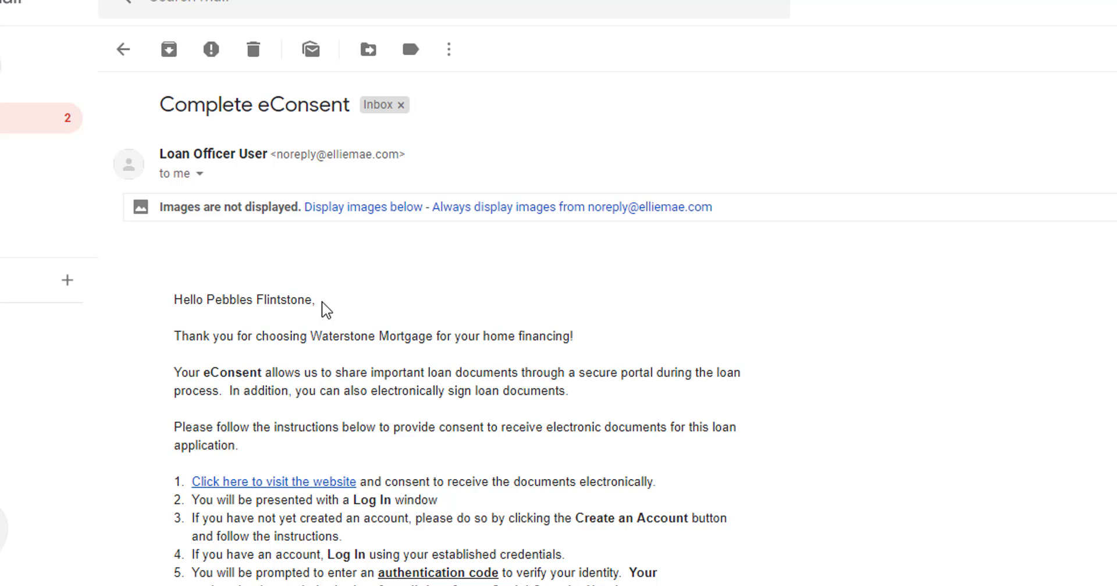
- Follow the second borrower's eConsent link, then open the first borrower's Complete eConsent email in Gmail
click(268, 488)
click(123, 50)
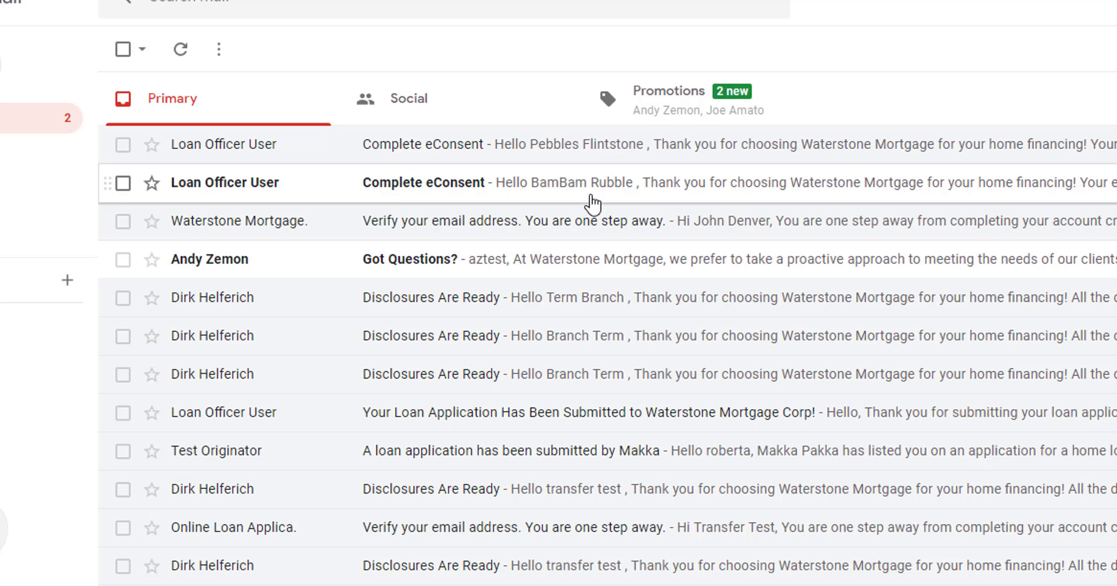
click(595, 202)
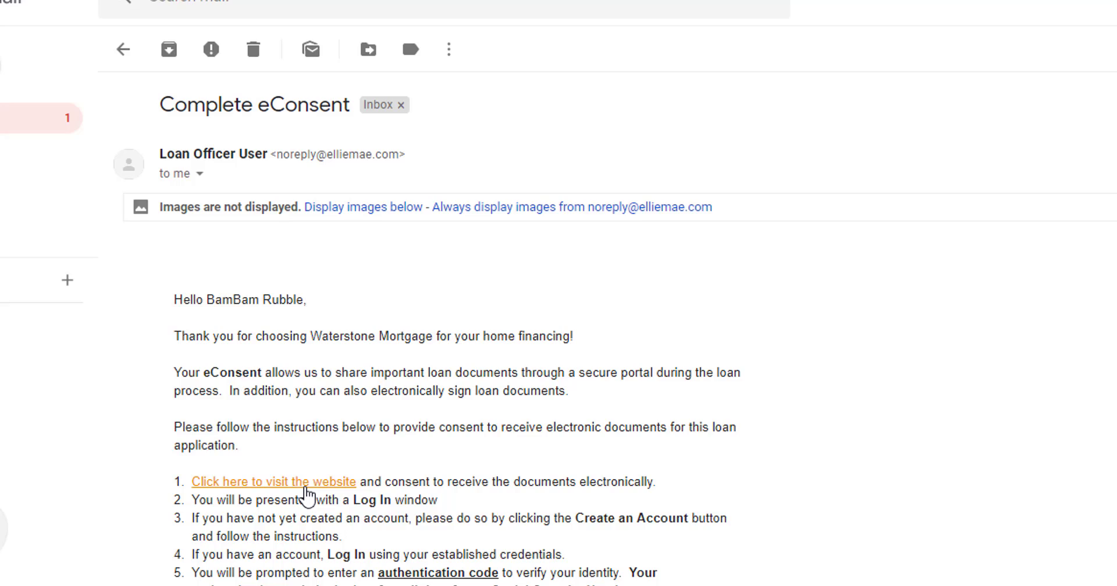
- Visit the eConsent website from the email and accept the electronic consent agreement
click(306, 489)
scroll(921, 419, down, 2)
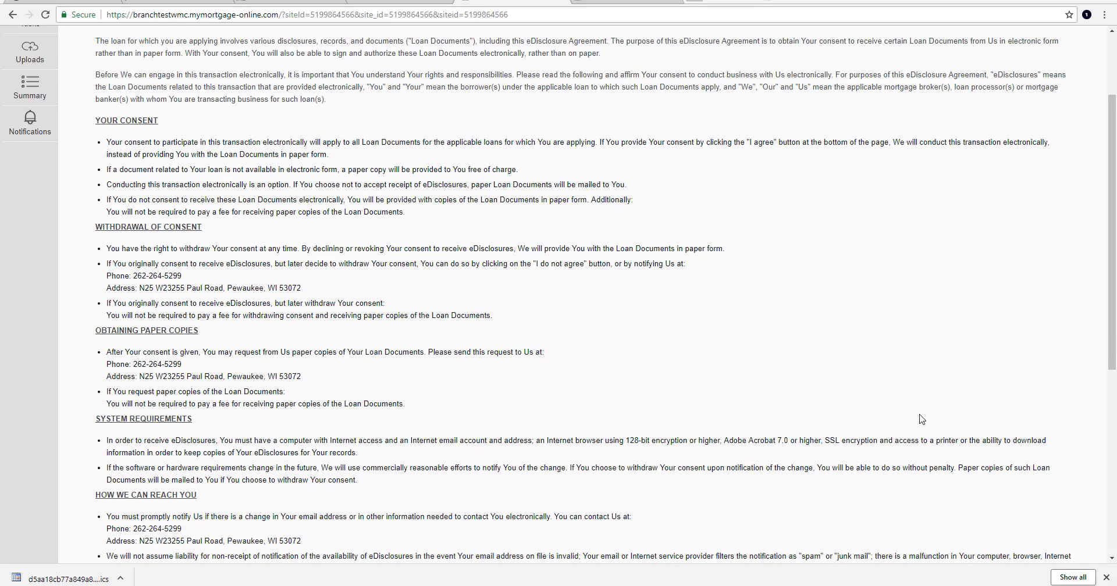
scroll(922, 419, down, 3)
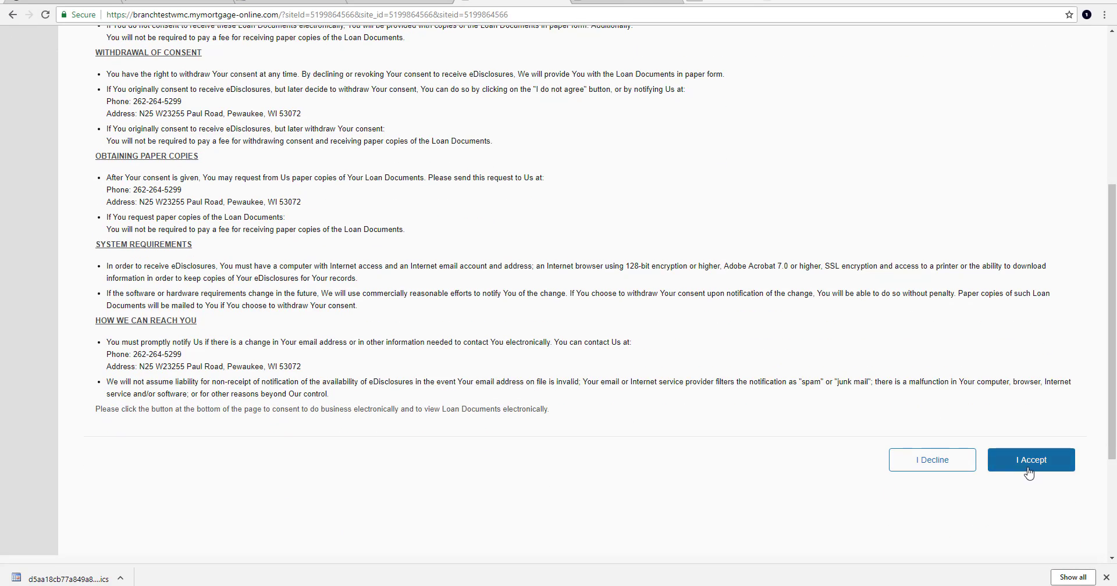
click(1029, 466)
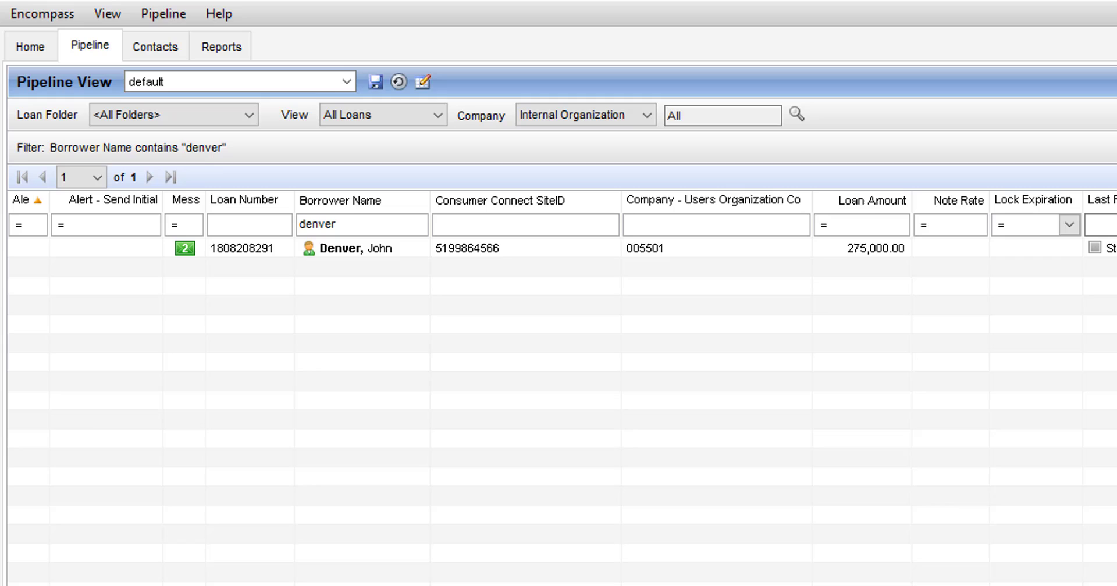
- Open the only loan remaining in the filtered pipeline
click(724, 250)
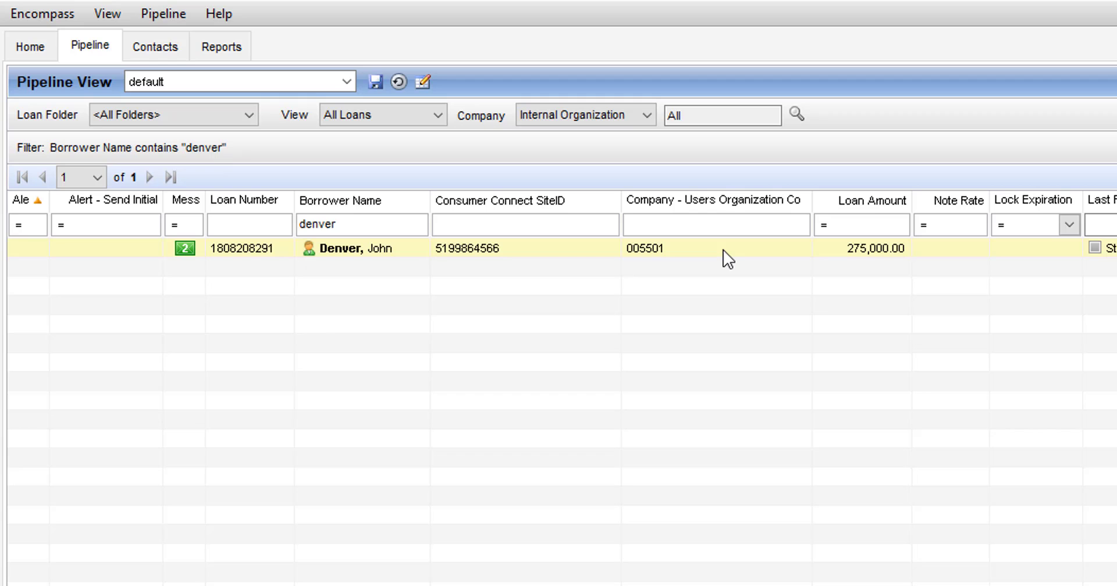
double_click(724, 249)
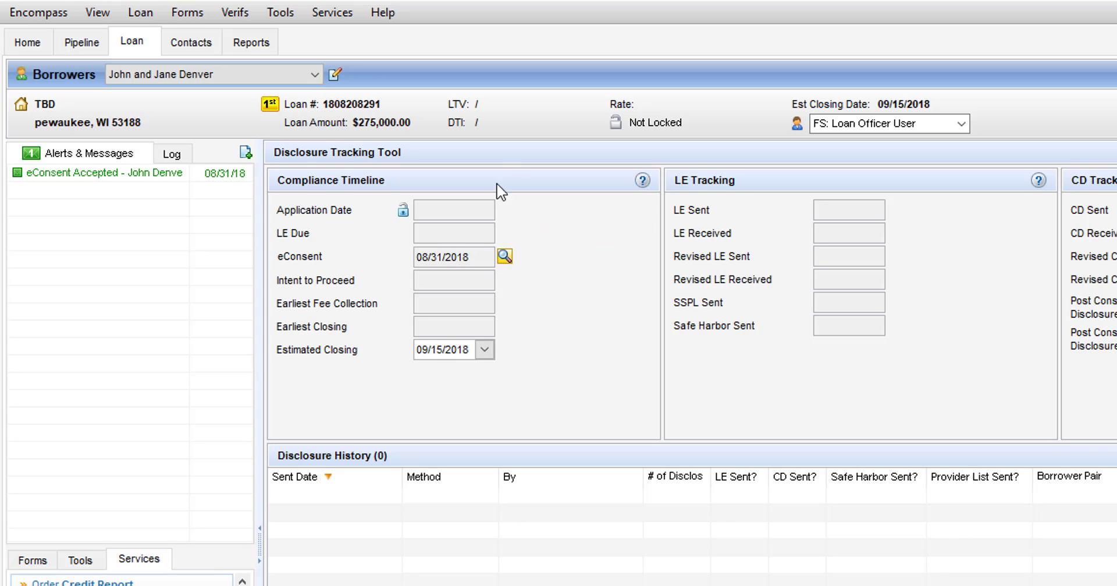
- Check the borrowers' eConsent status, then bring up the list of workspaces
click(505, 256)
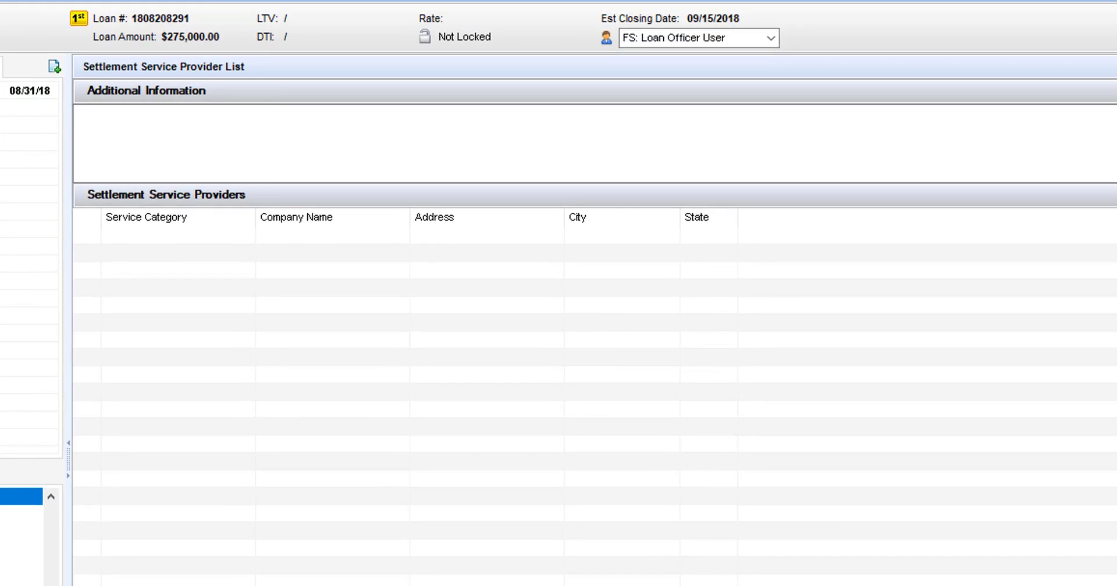
click(195, 17)
- In the loan's eFolder, add documents from the Early Request for Docs document set
mouse_move(163, 23)
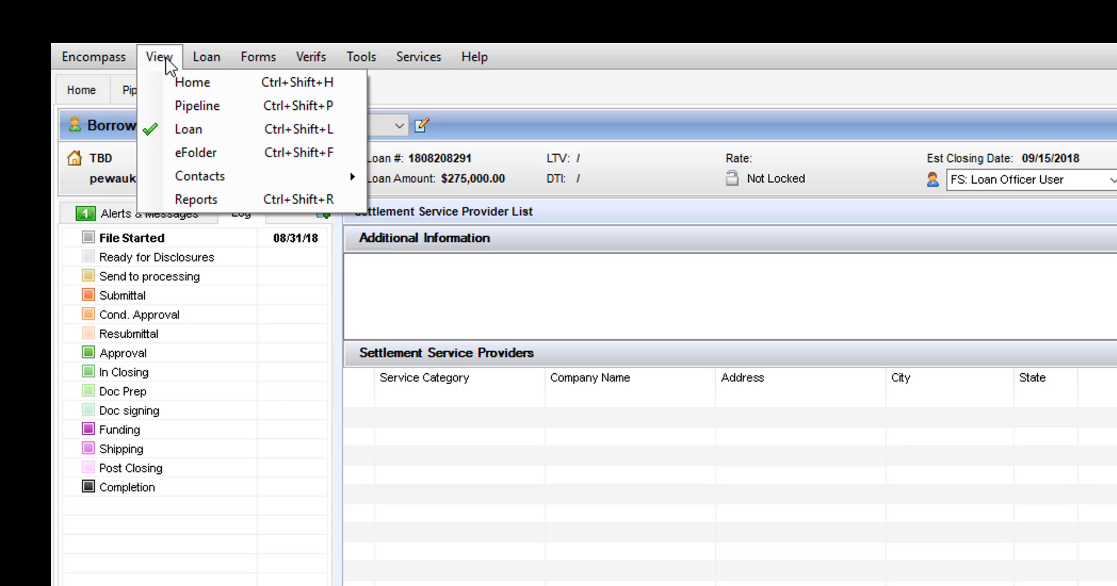
click(198, 152)
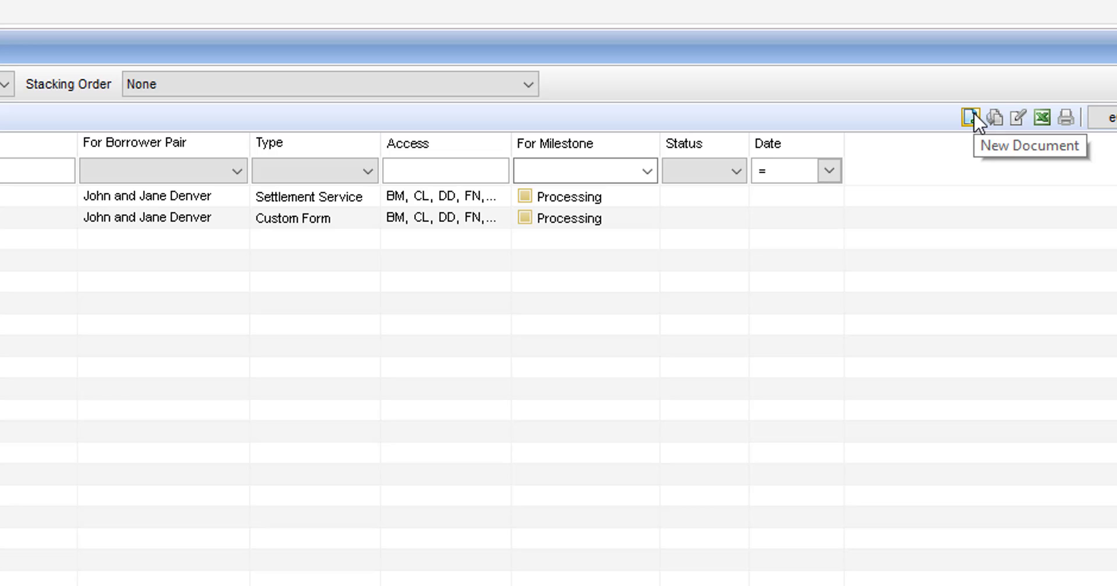
click(970, 117)
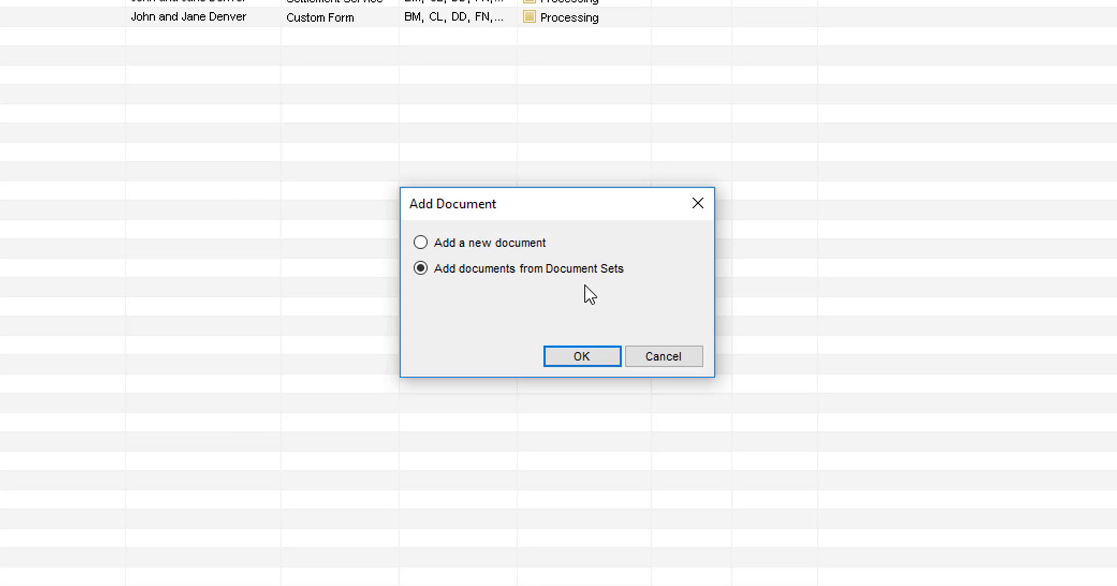
click(581, 356)
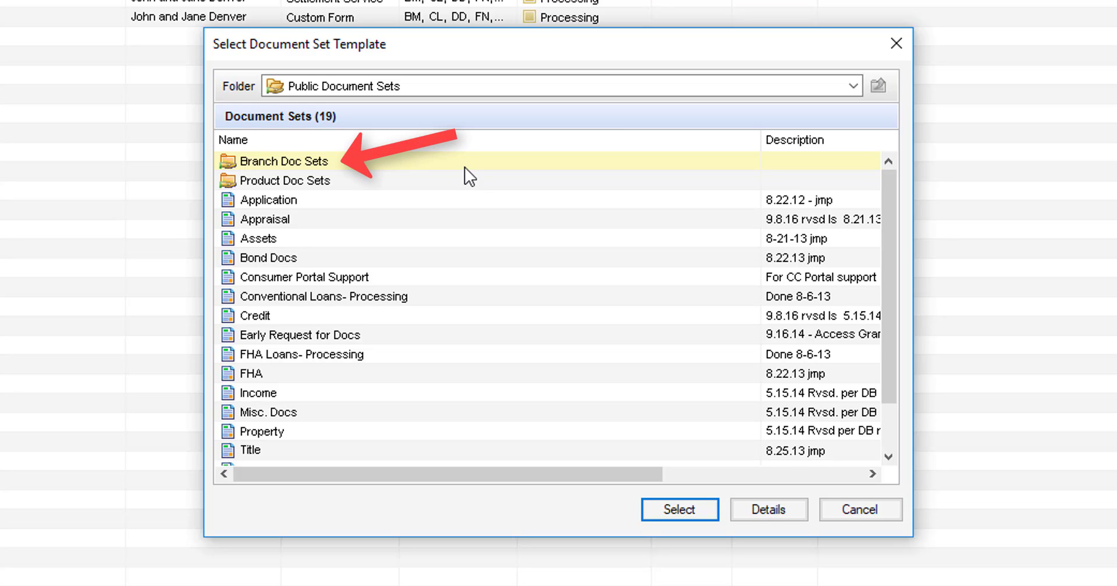
click(464, 166)
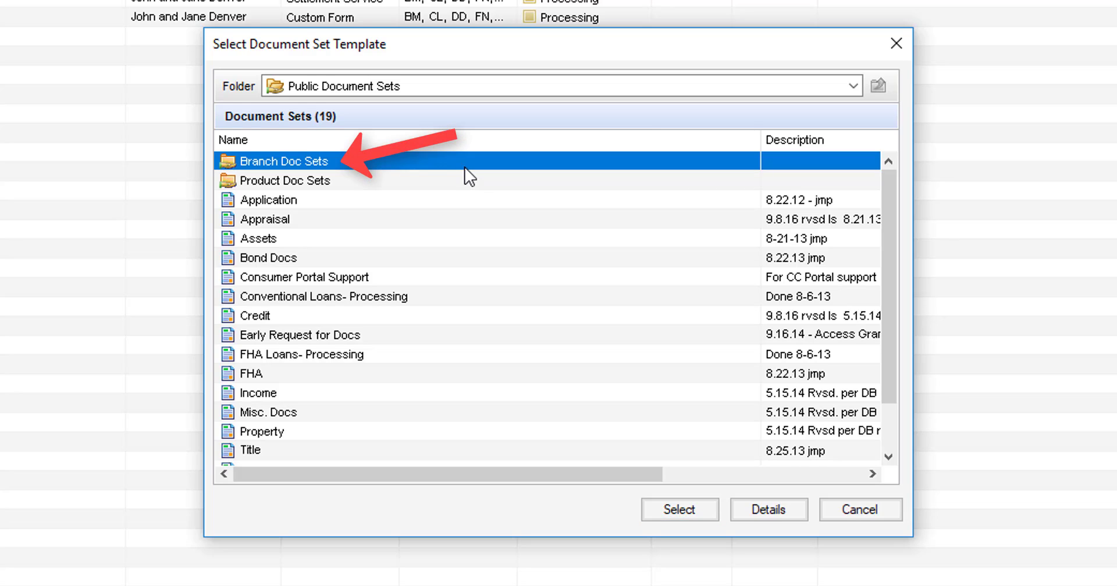
click(662, 508)
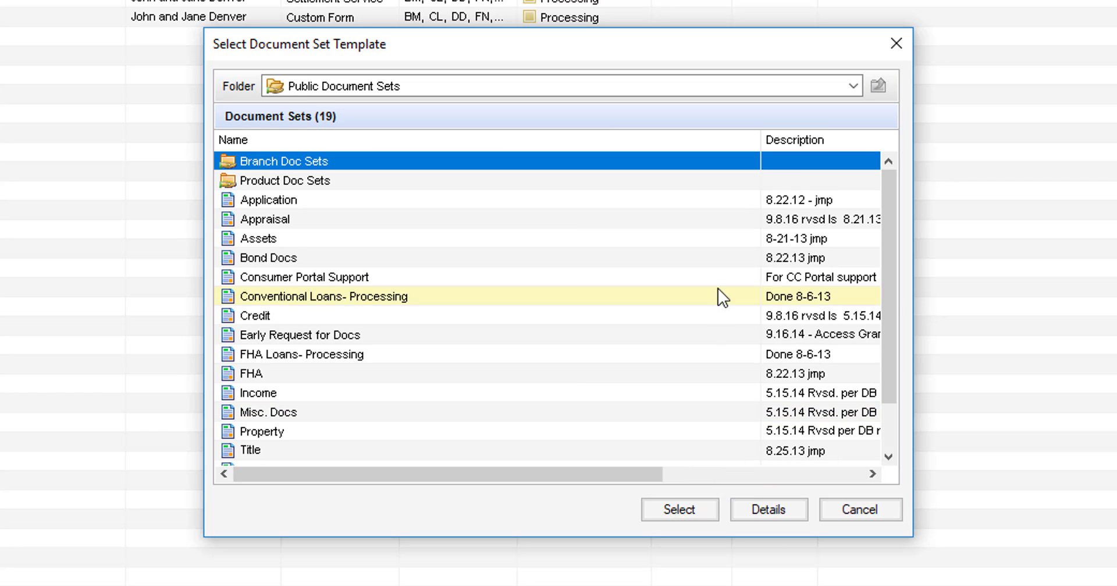
click(585, 335)
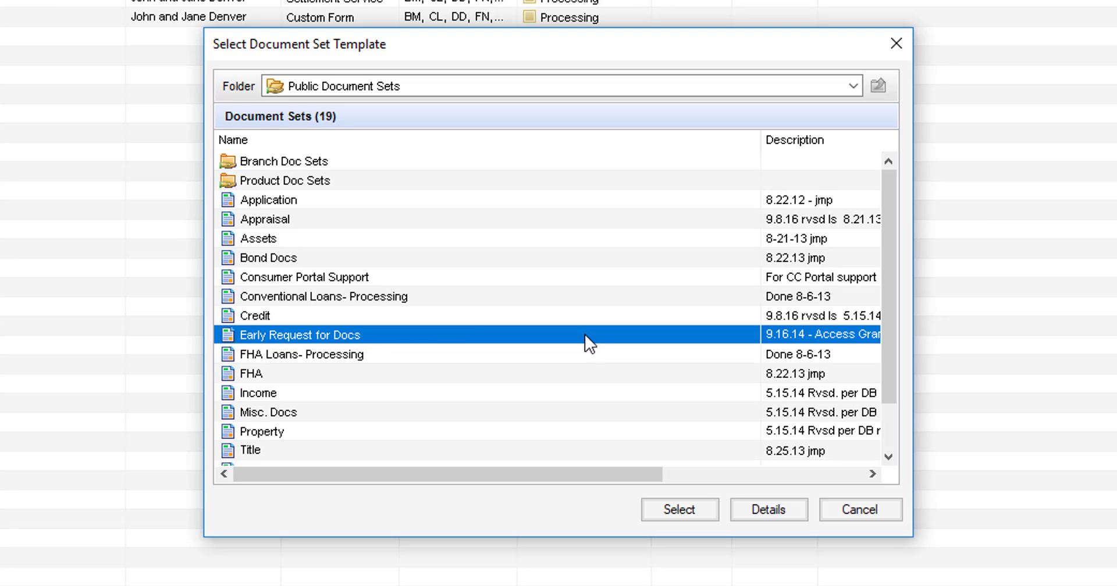
click(668, 504)
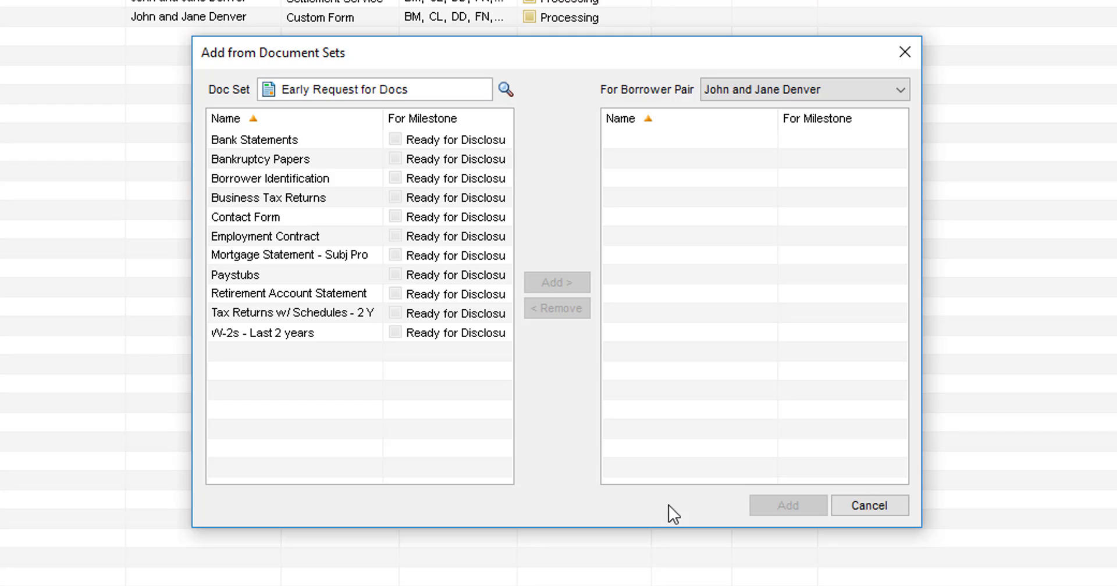
- Add Bank Statements from the Early Request for Docs set to the loan's documents
click(347, 145)
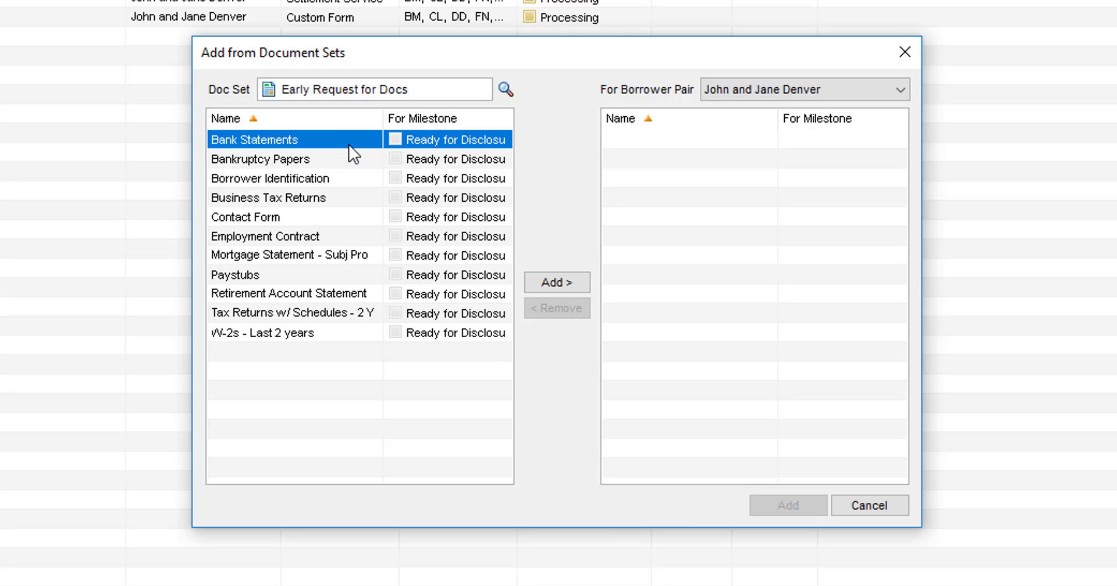
click(533, 281)
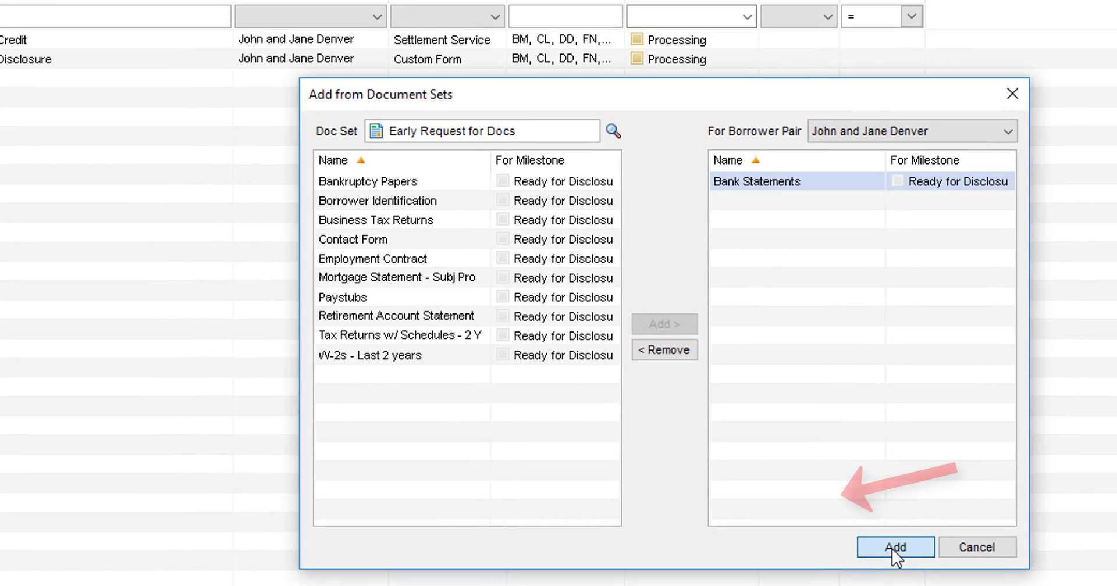
click(786, 506)
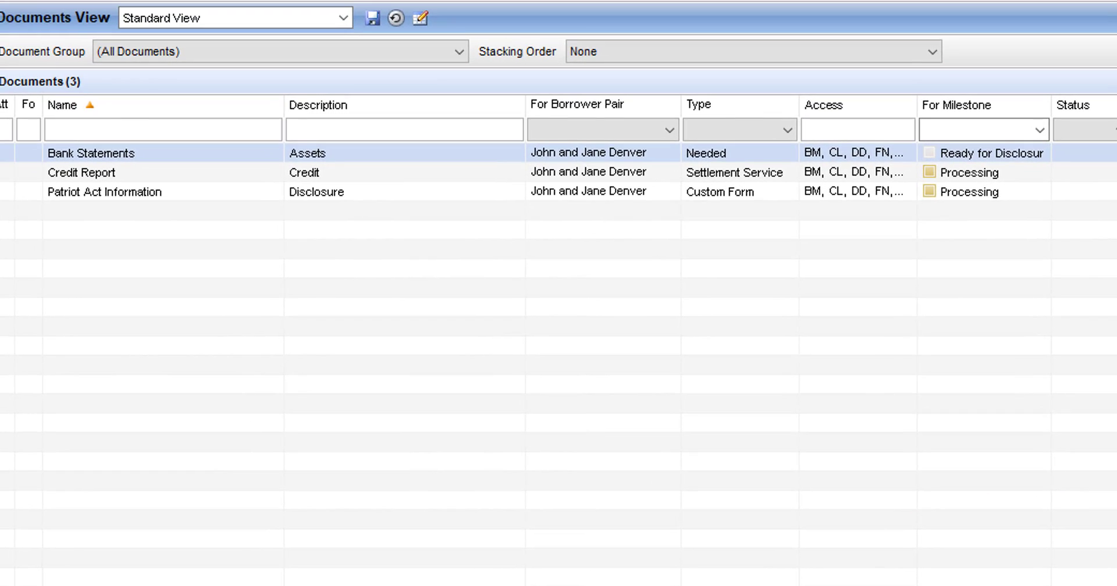
- Select Bank Statements and start a document request to the borrowers for it
click(1084, 152)
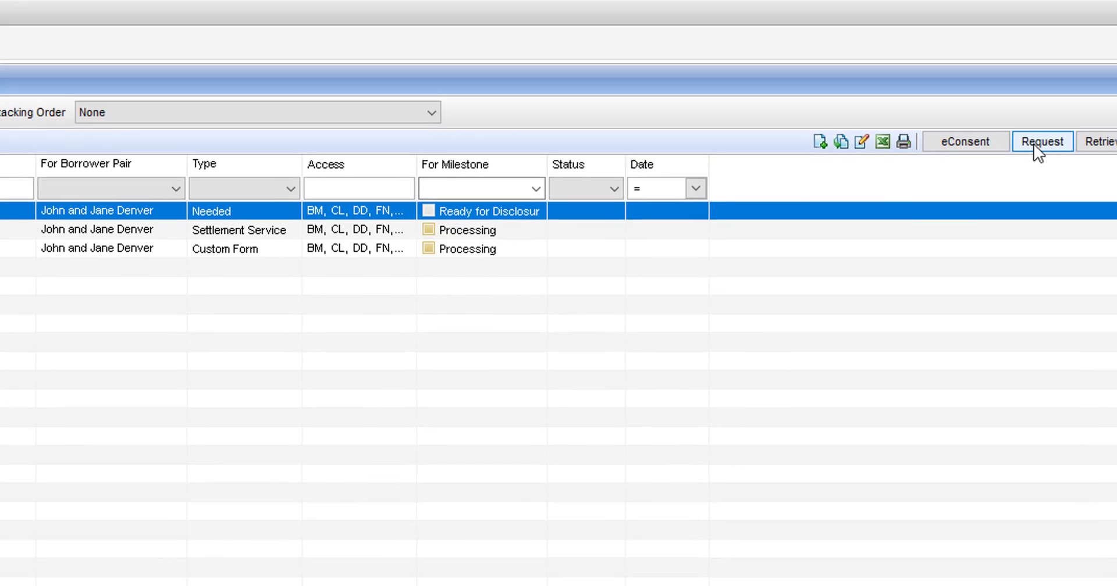
click(1037, 145)
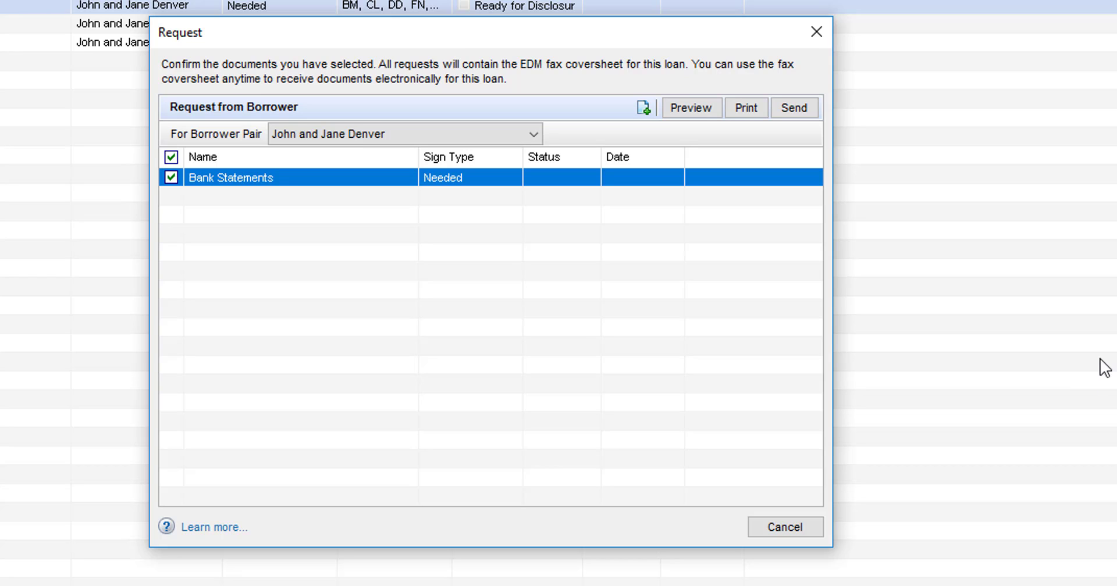
- Send the Bank Statements request to both borrowers using the 'Waterstone Mortgage - Your Next Steps' template
click(800, 114)
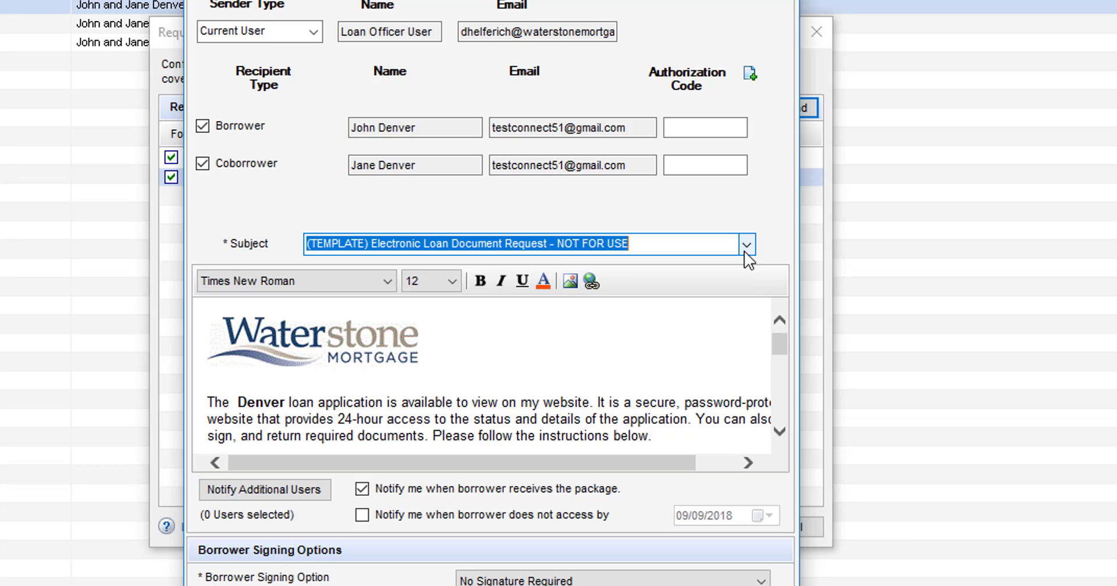
click(746, 245)
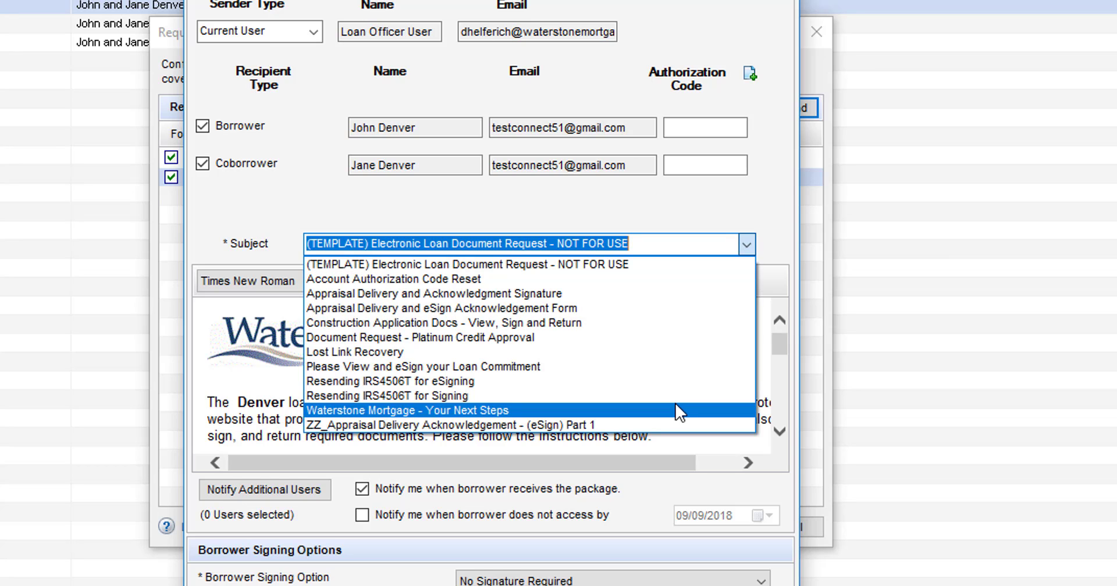
click(676, 405)
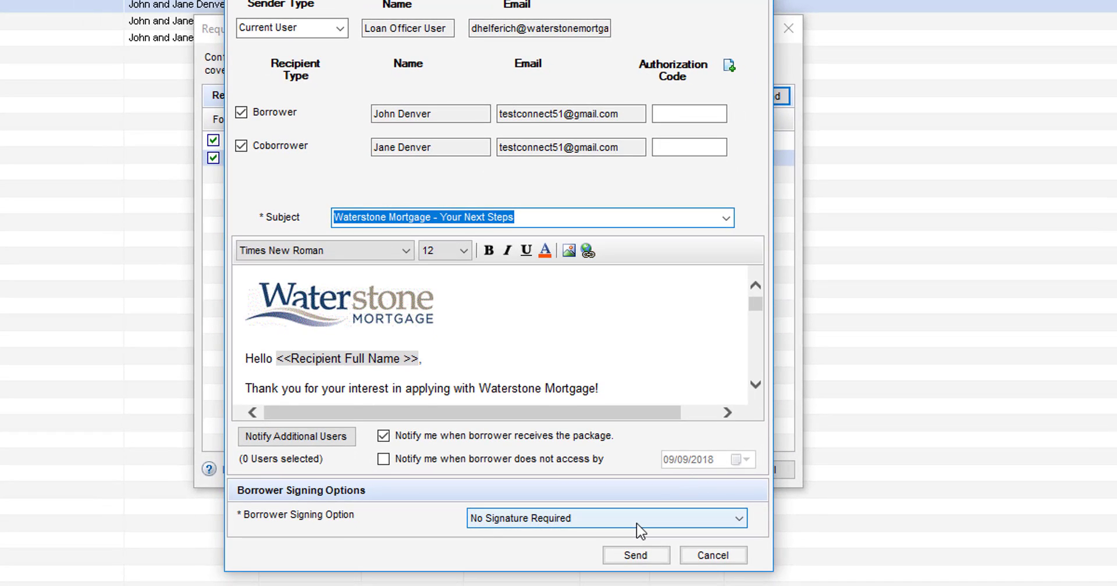
click(627, 556)
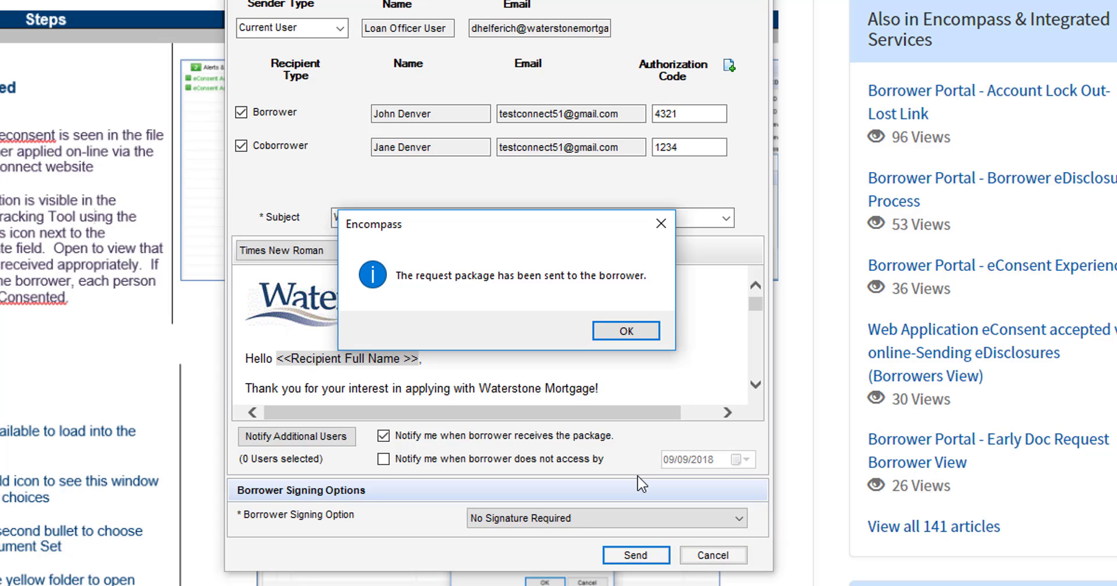
- Dismiss the package-sent confirmation, open a borrower's 'Waterstone Mortgage - Your Next Steps' email, and follow its website link
click(639, 331)
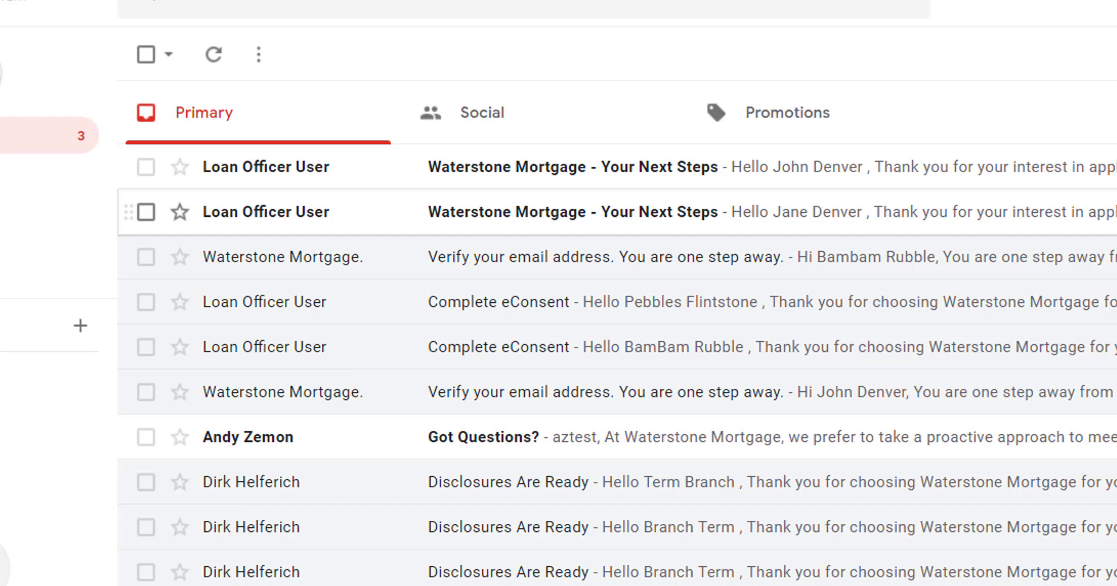
click(1111, 212)
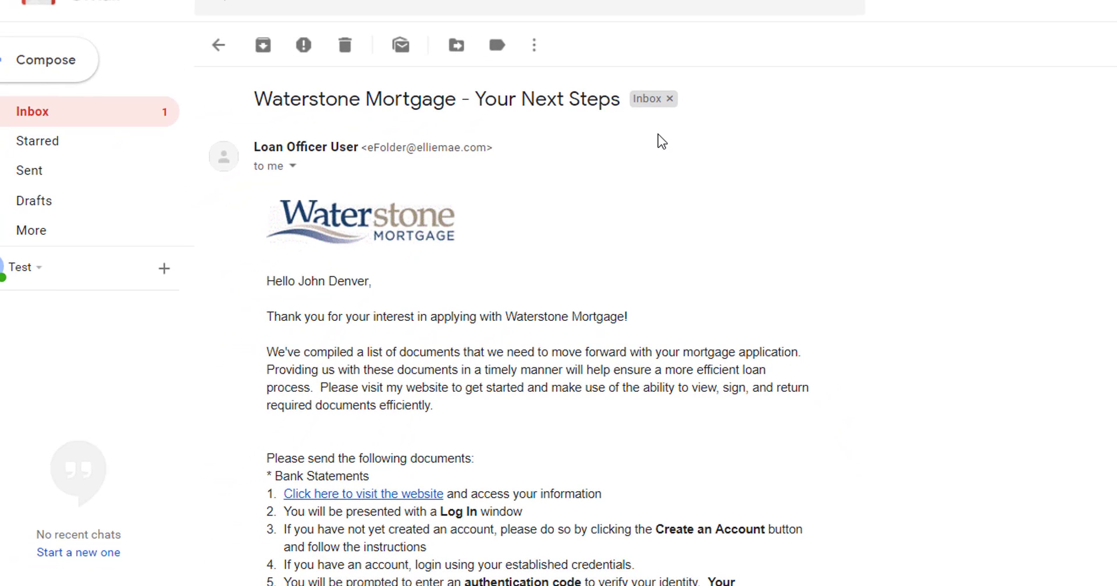
click(441, 500)
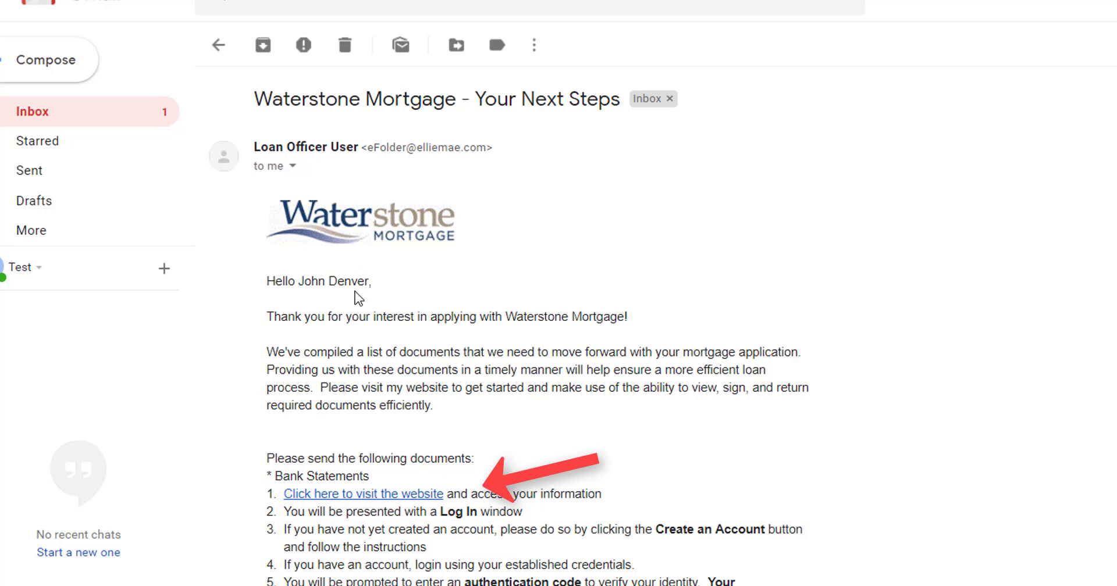